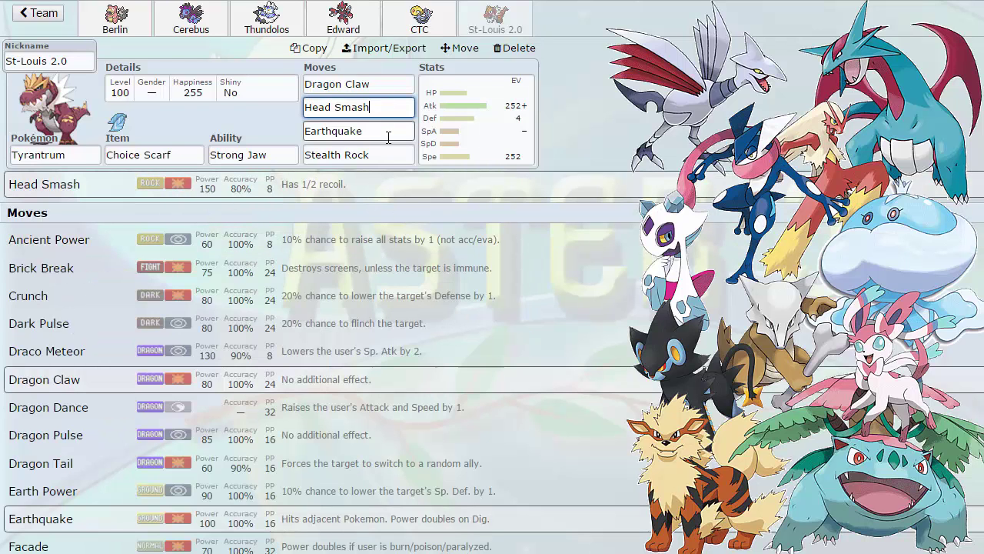
Change Tyrantrum's ability to its hidden ability, Rock Head
key(shift+Tab)
key(shift+Tab)
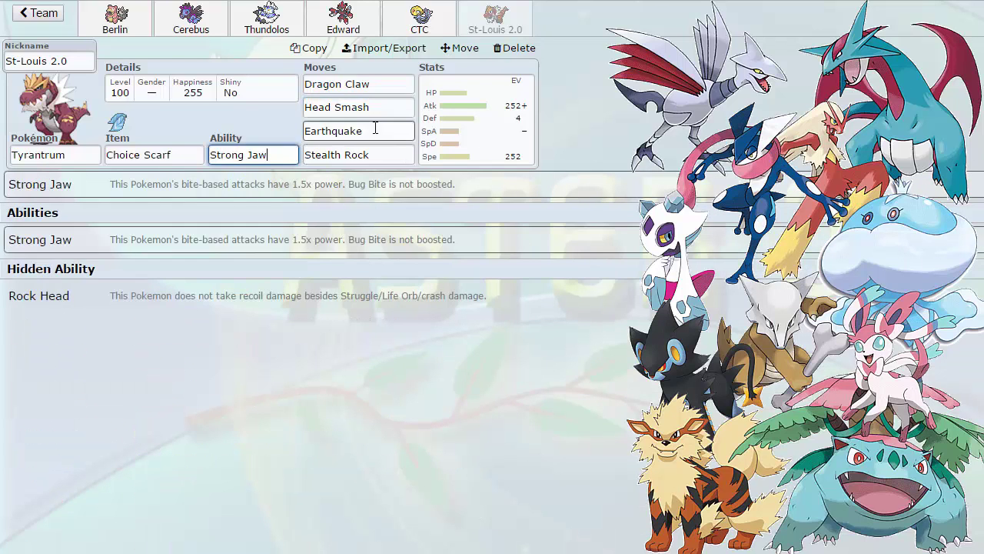
click(110, 301)
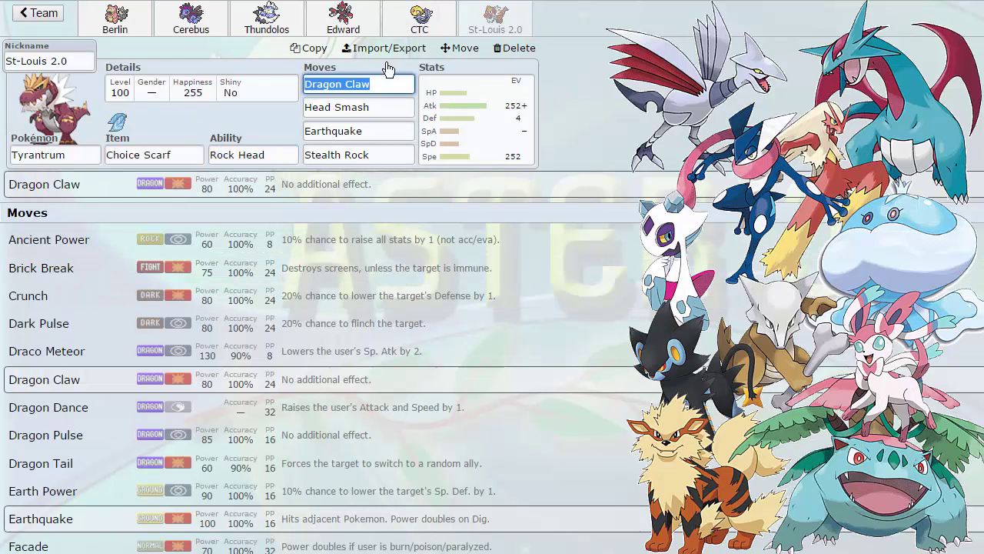
key(alt+Tab)
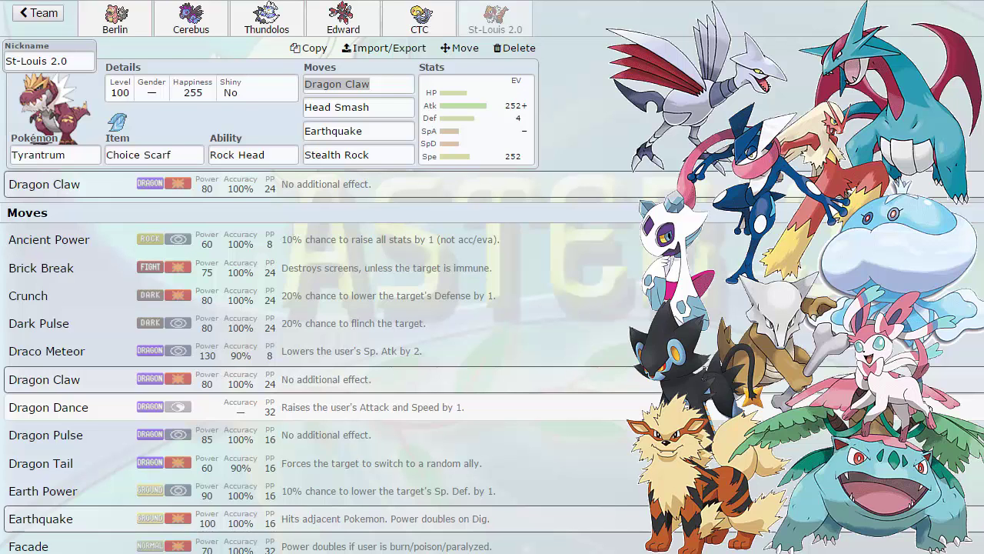
Give Tyrantrum's 252 Speed EVs the positive nature boost, making the nature Jolly (+Spe, -SpA)
click(519, 138)
click(276, 385)
text(+)
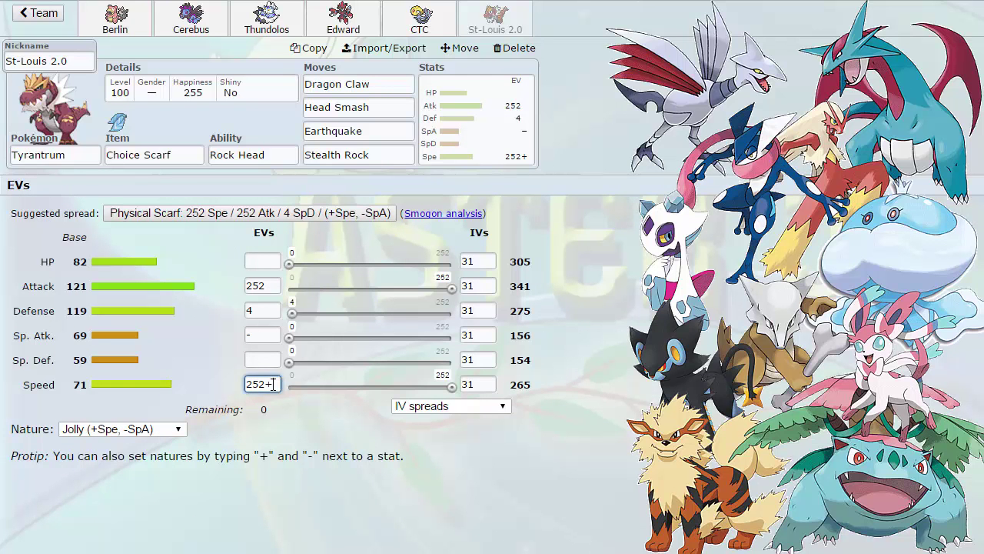
Switch to the Windows Calculator and multiply the 265 Speed stat by 1.5 for the Choice Scarf boost
key(super)
click(76, 530)
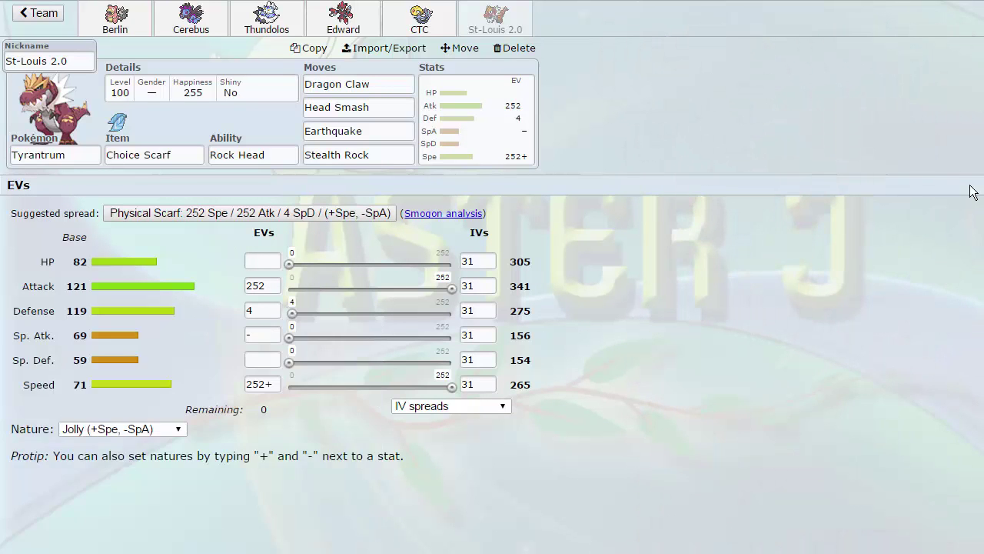
click(710, 375)
click(734, 352)
click(709, 349)
click(770, 350)
click(680, 375)
click(739, 399)
click(710, 350)
click(800, 386)
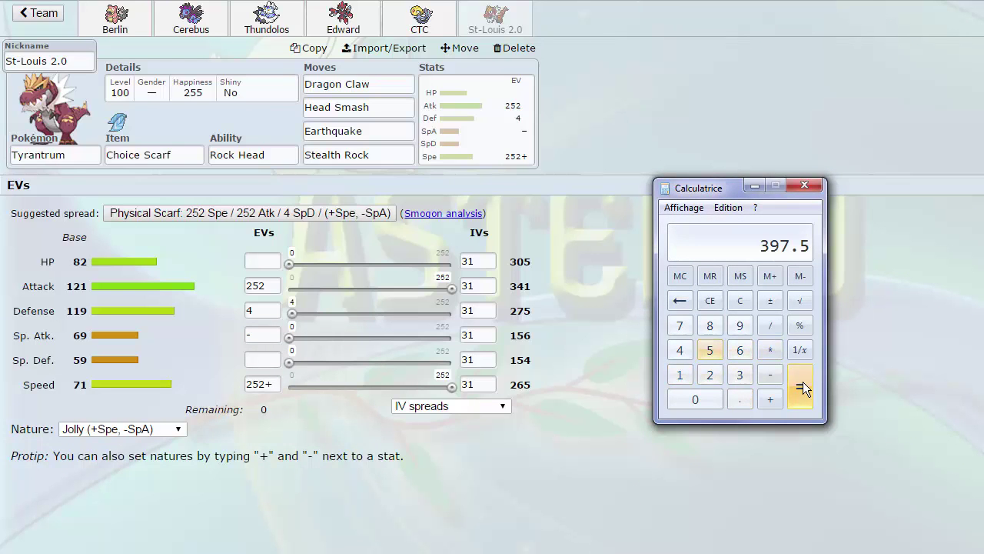
click(740, 300)
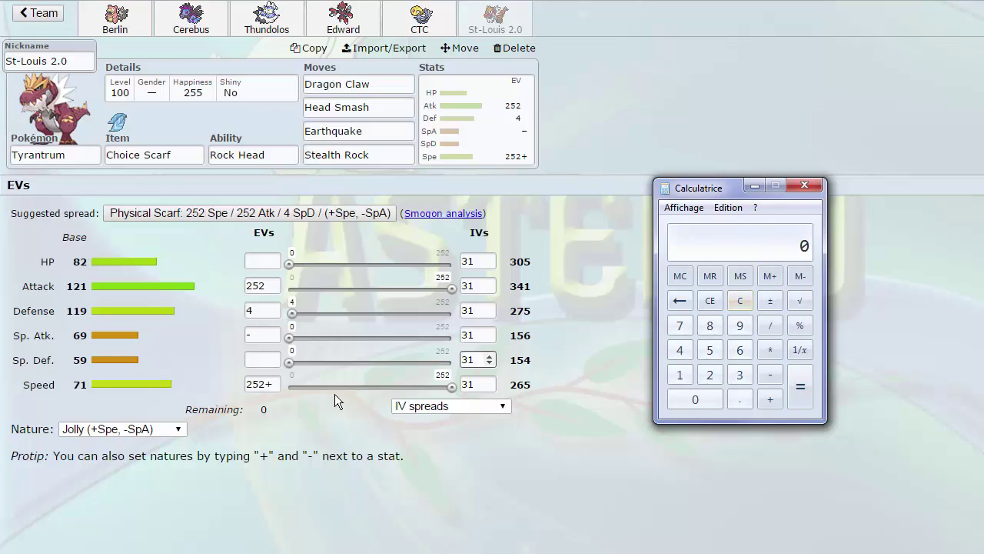
text(240)
key(BackSpace)
text(1+1.5)
key(Return)
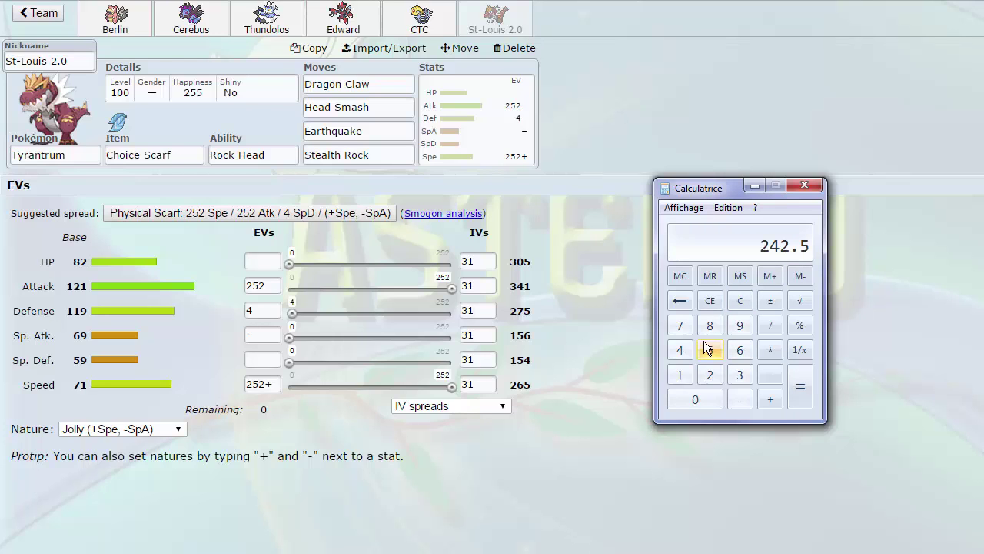
click(742, 301)
Multiply a Speed stat of 241 by 1.5, clear the result and return to the EV editor
text(241.1)
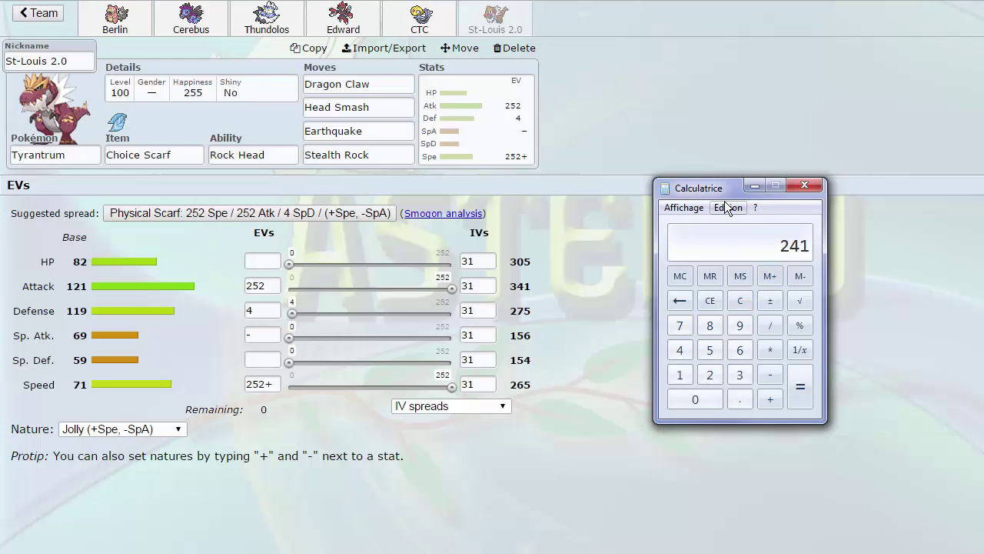
key(BackSpace)
key(BackSpace)
text(*1.5)
key(Return)
click(738, 304)
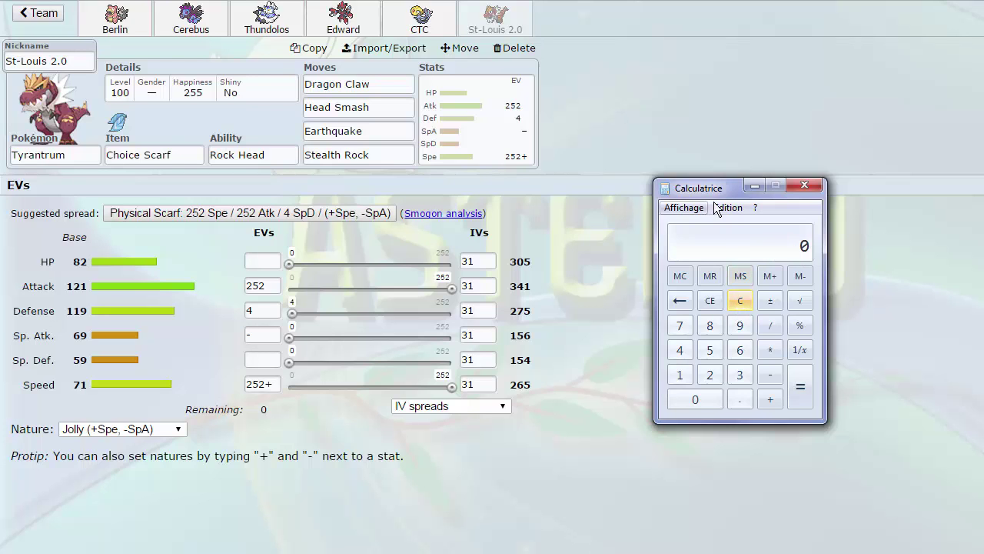
click(755, 186)
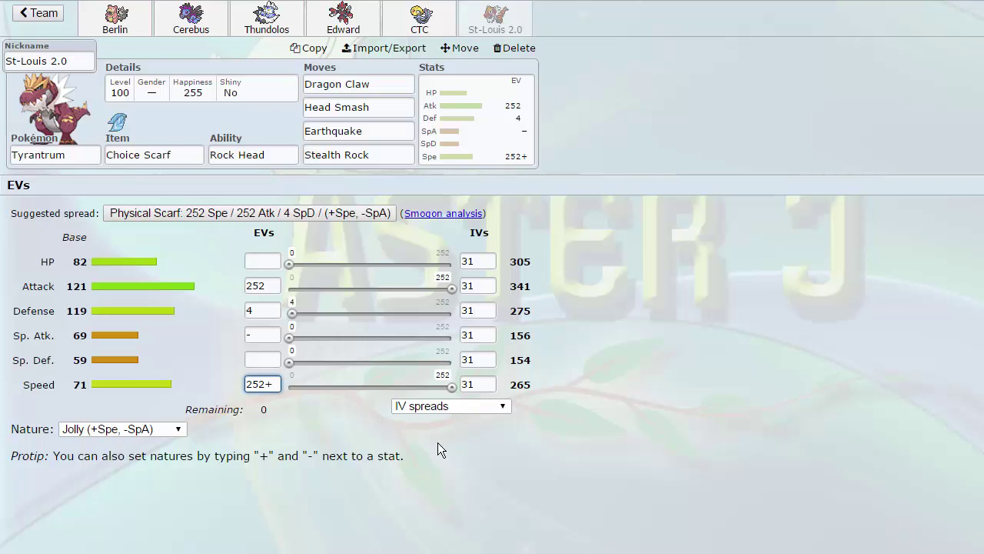
click(702, 481)
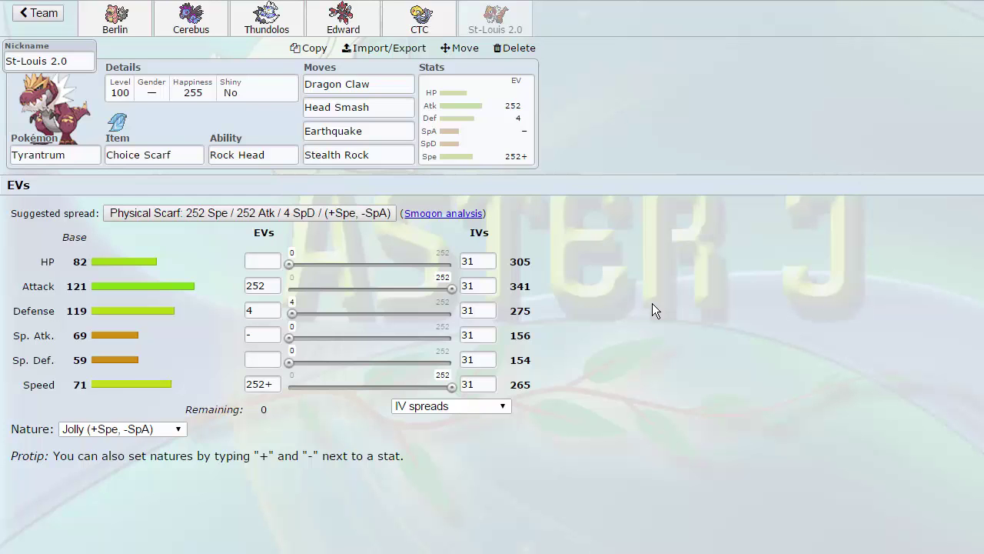
Alternate the nature boost between Attack and Speed, settling on Attack at 252+ with the Adamant (+Atk, -SpA) nature
click(274, 285)
text(+)
click(268, 384)
text(+)
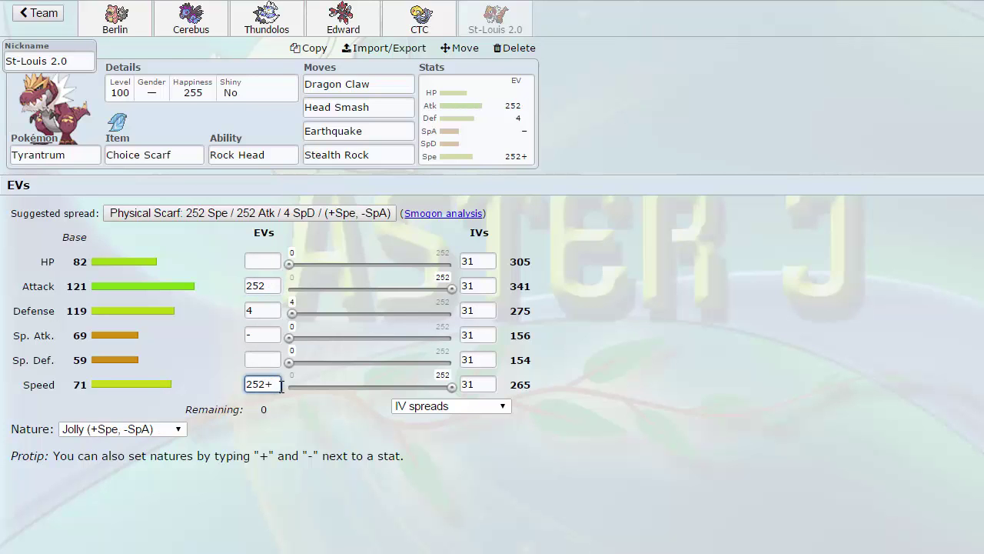
click(277, 287)
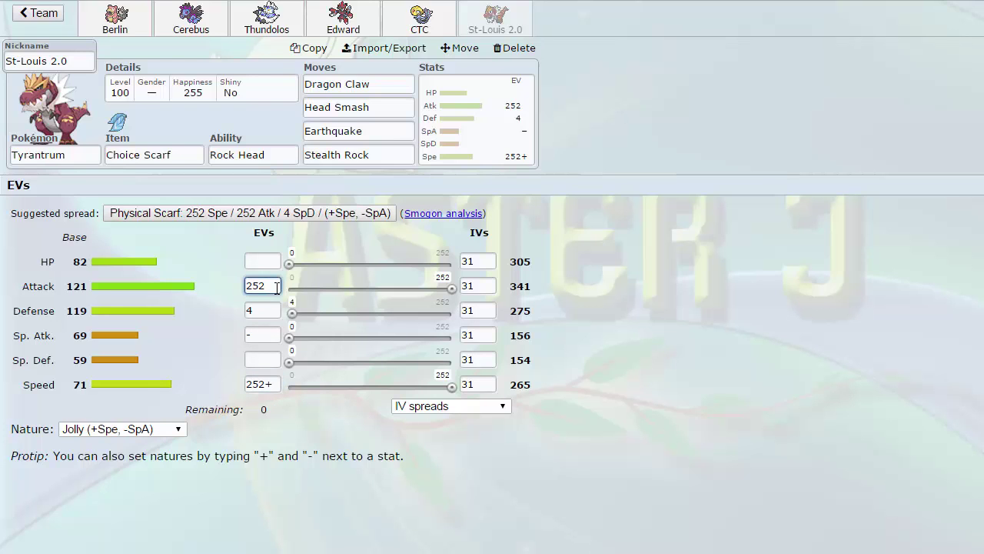
text(+)
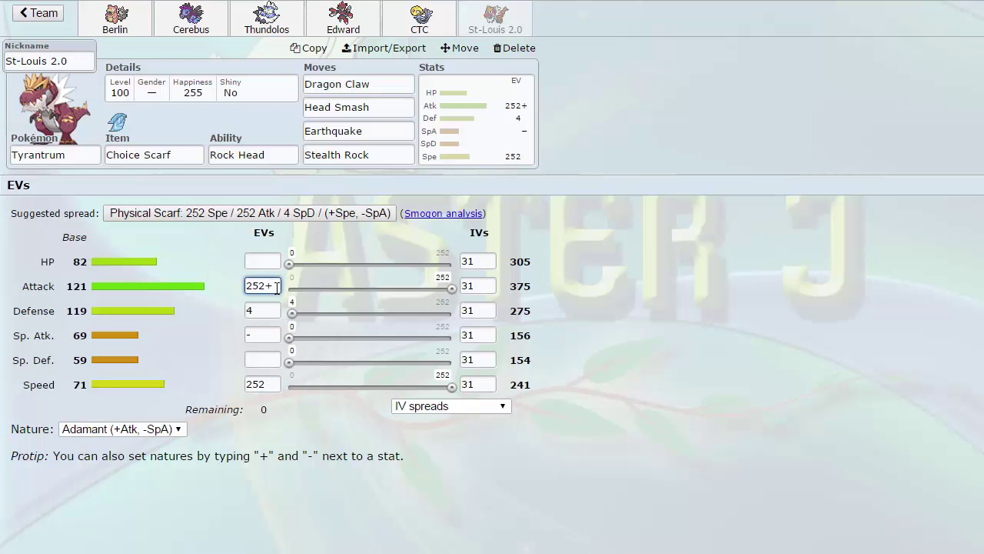